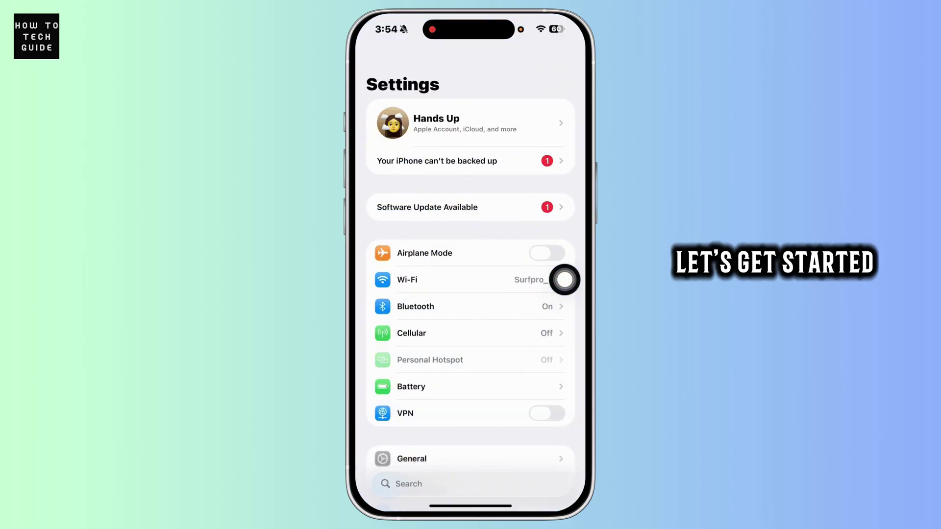
pyautogui.scroll(-1, 564, 280)
pyautogui.scroll(-1, 564, 279)
pyautogui.scroll(-1, 564, 279)
pyautogui.scroll(-2, 563, 279)
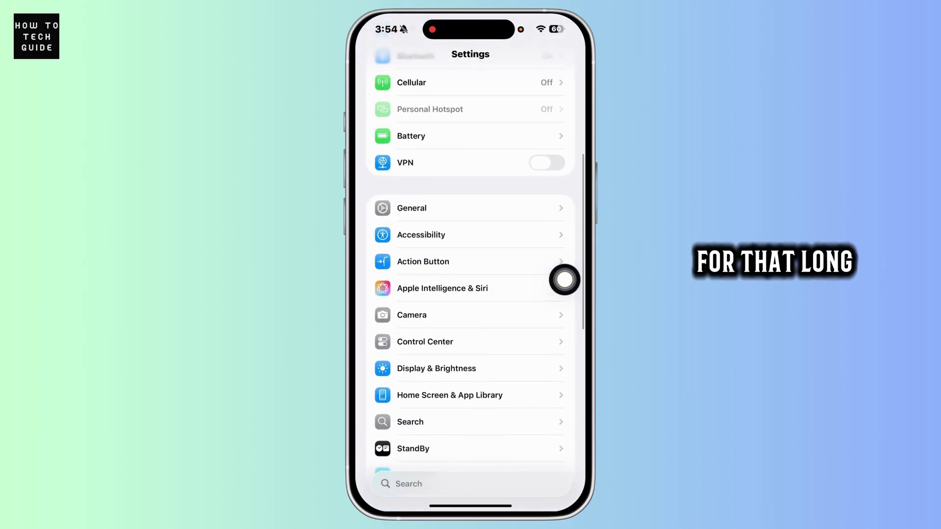
pyautogui.scroll(-2, 564, 279)
pyautogui.scroll(-1, 563, 280)
pyautogui.scroll(-1, 564, 279)
pyautogui.scroll(-1, 564, 279)
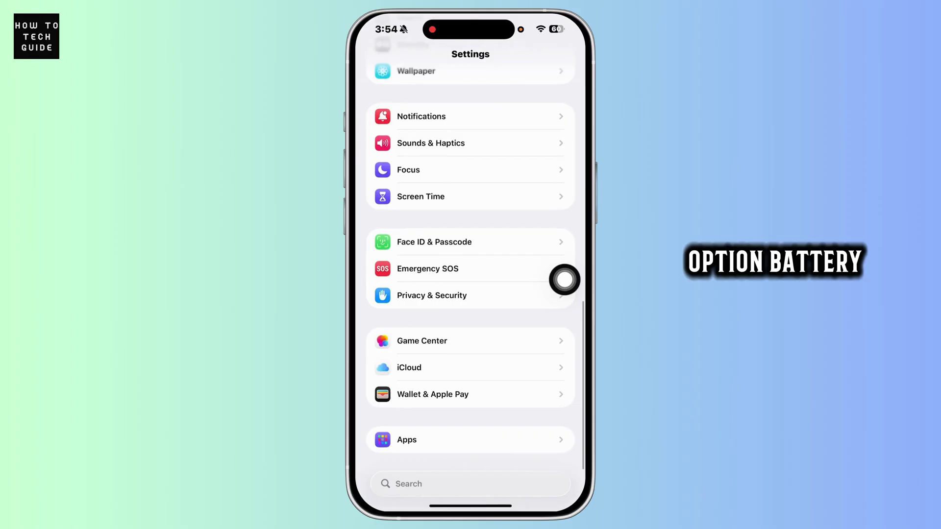
pyautogui.scroll(4, 563, 279)
pyautogui.scroll(2, 564, 279)
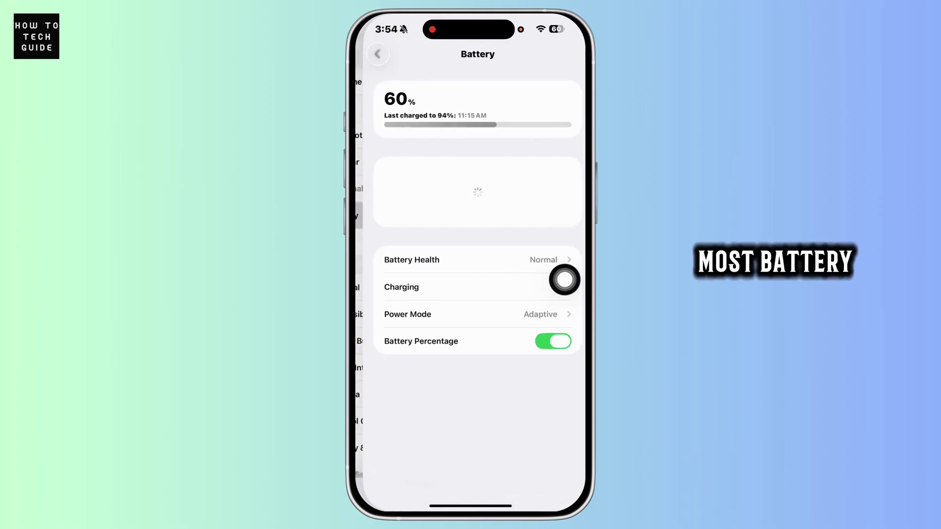
pyautogui.scroll(-2, 564, 279)
pyautogui.scroll(-1, 564, 280)
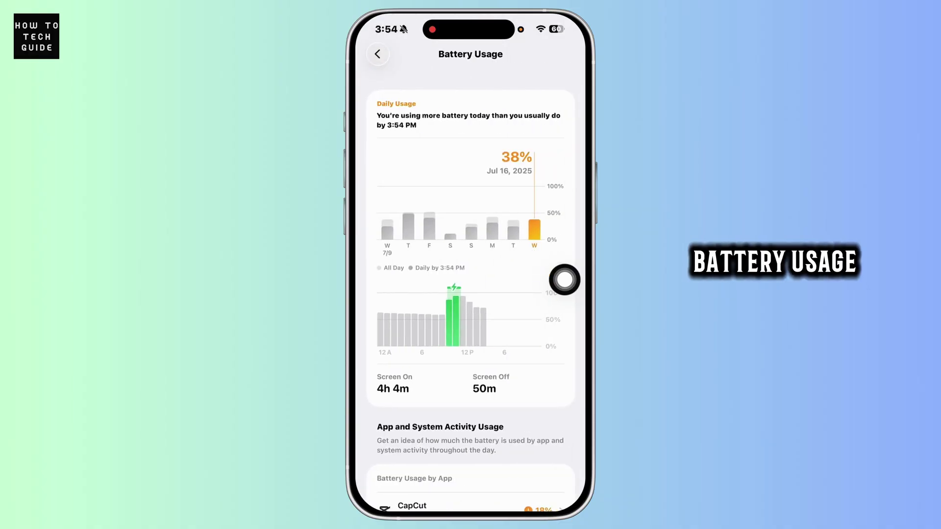
pyautogui.scroll(-3, 564, 279)
pyautogui.scroll(-2, 563, 279)
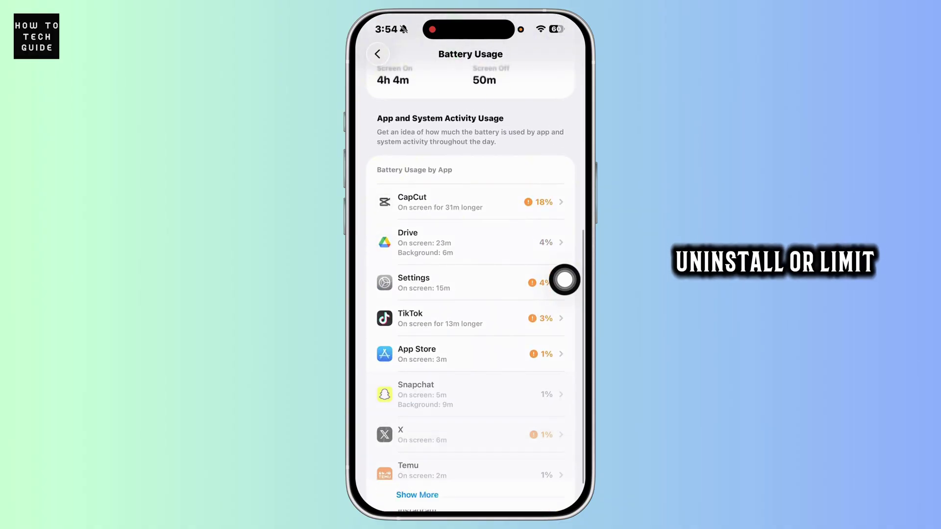
pyautogui.scroll(-2, 564, 279)
pyautogui.scroll(-2, 564, 279)
pyautogui.scroll(-1, 563, 280)
pyautogui.scroll(2, 564, 280)
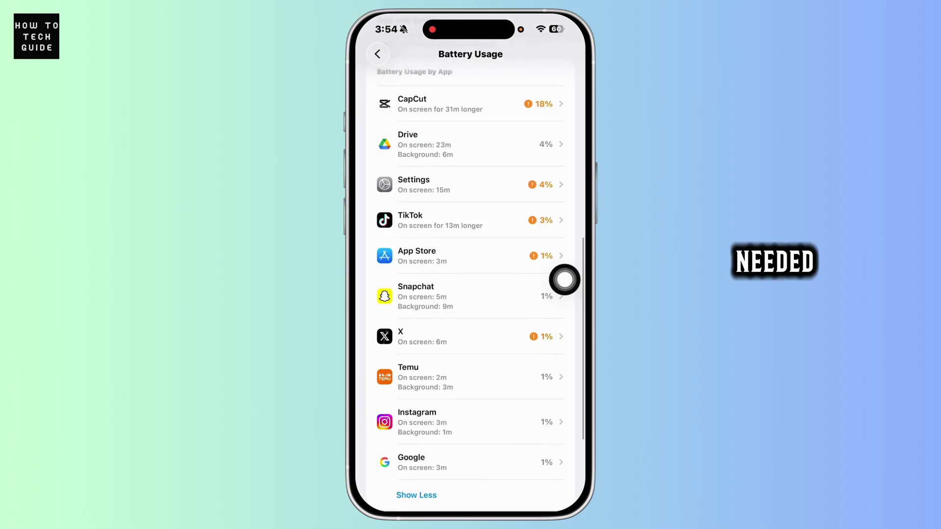
pyautogui.scroll(2, 564, 279)
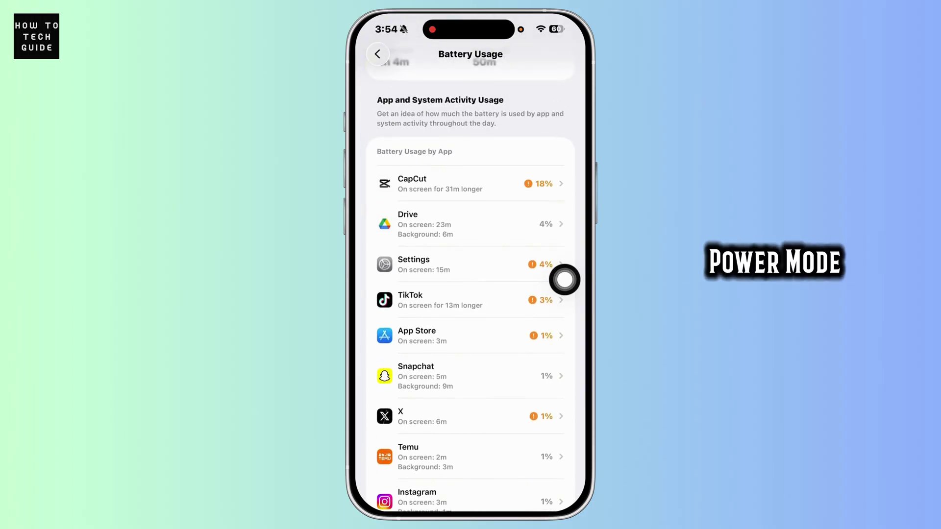
pyautogui.hscroll(-3, 564, 280)
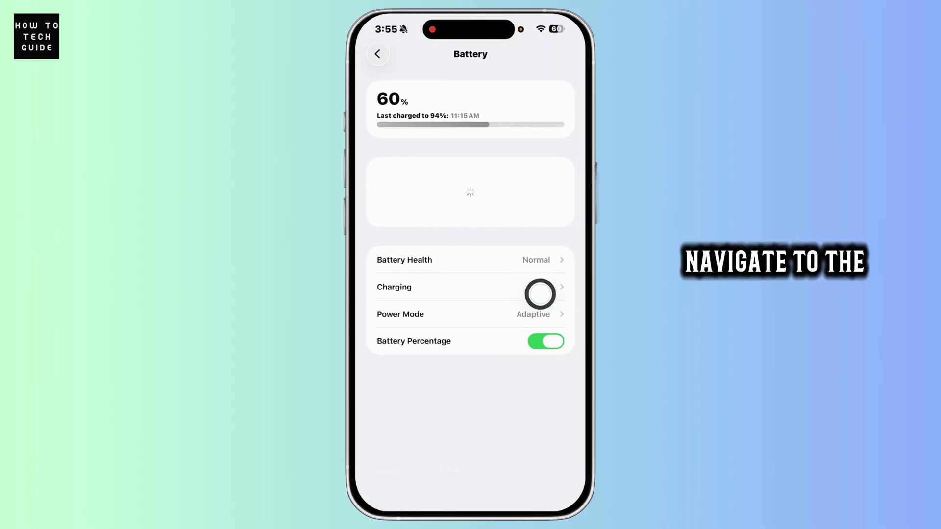
# View Power Mode (Adaptive Power on, Low Power Mode off), then go back
pyautogui.click(543, 314)
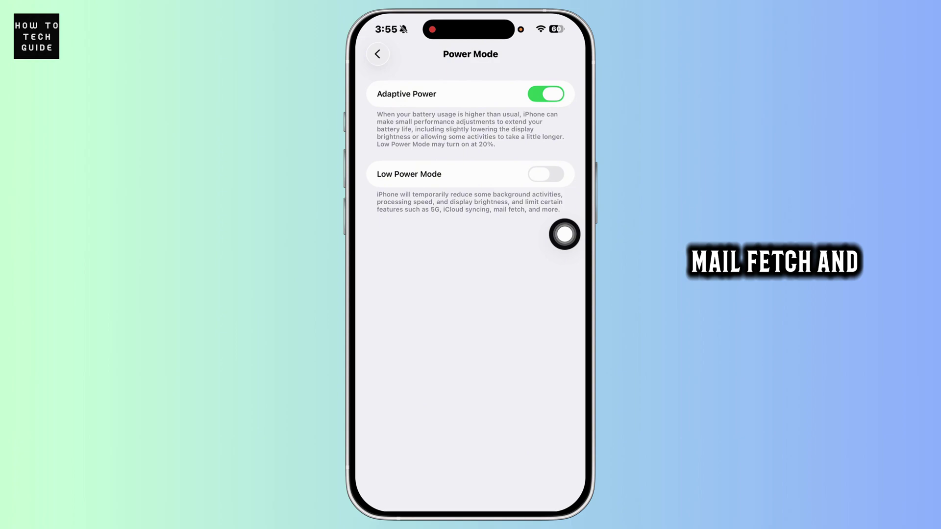
pyautogui.click(377, 54)
# Open General > Background App Refresh and show its allowed-when choices, currently Wi-Fi only
pyautogui.click(376, 53)
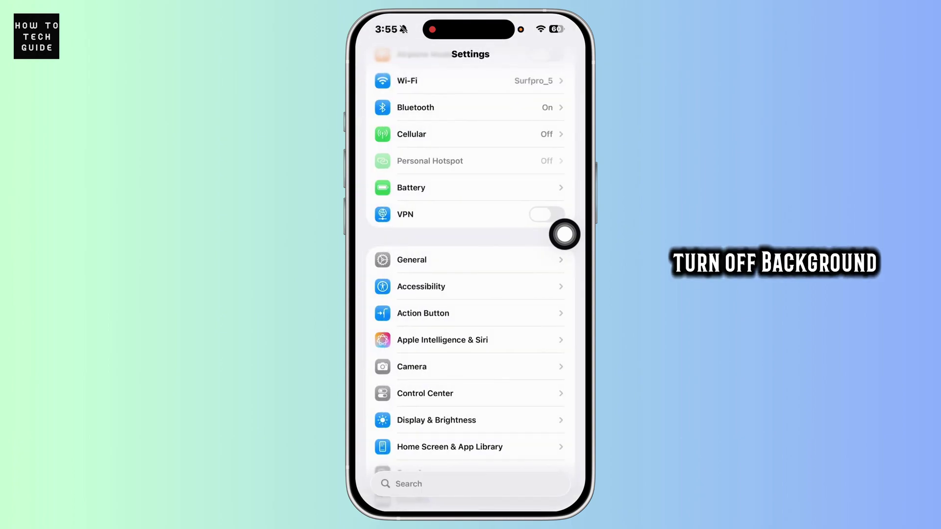
pyautogui.click(411, 259)
pyautogui.scroll(-5, 470, 295)
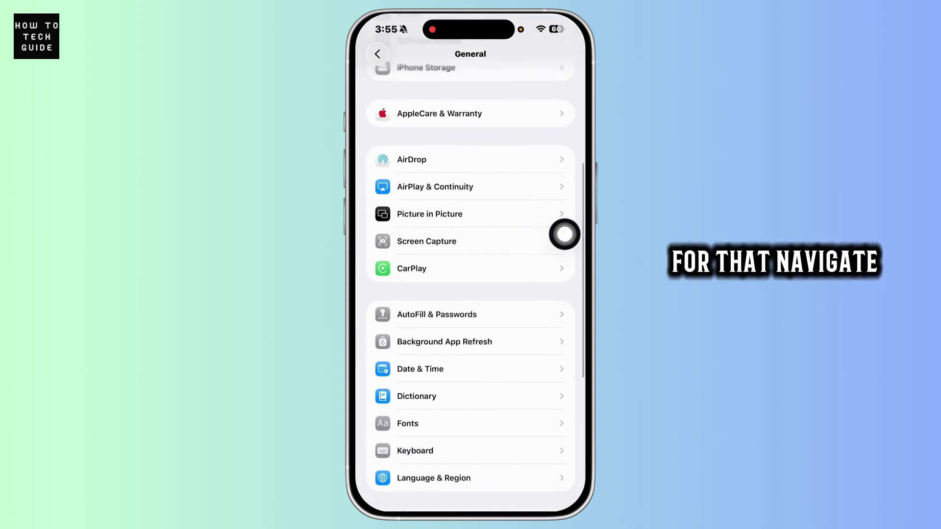
pyautogui.click(563, 320)
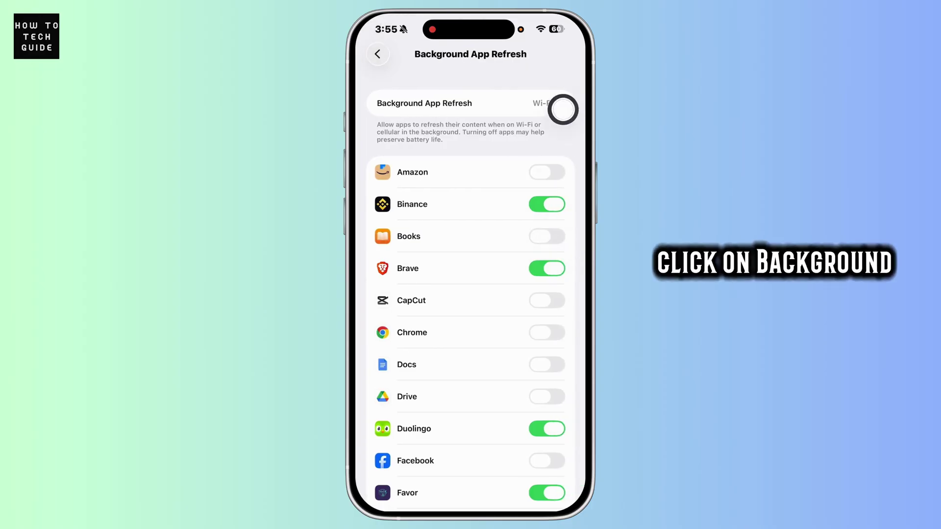
pyautogui.click(559, 103)
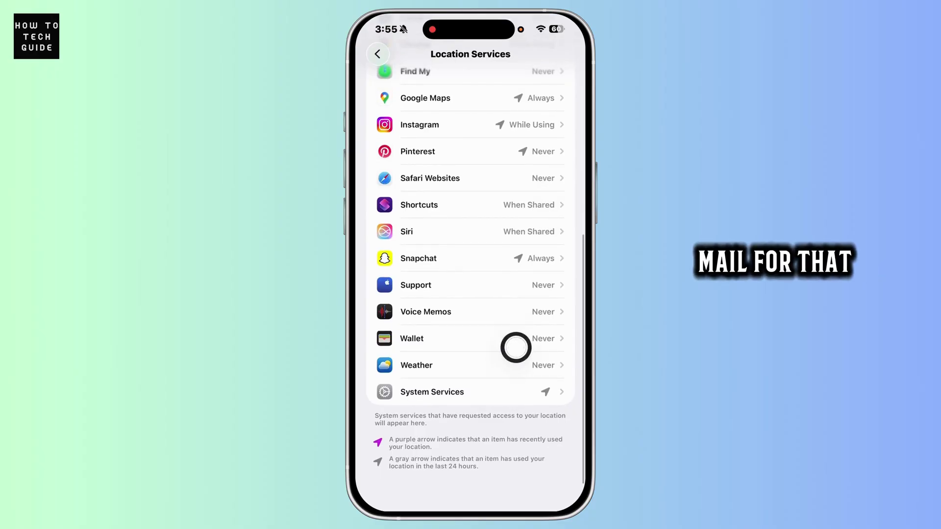
# Allow In-App Web Browsing to use location under System Services, and search apps for Mail
pyautogui.click(515, 383)
pyautogui.moveTo(564, 347); pyautogui.dragTo(539, 318)
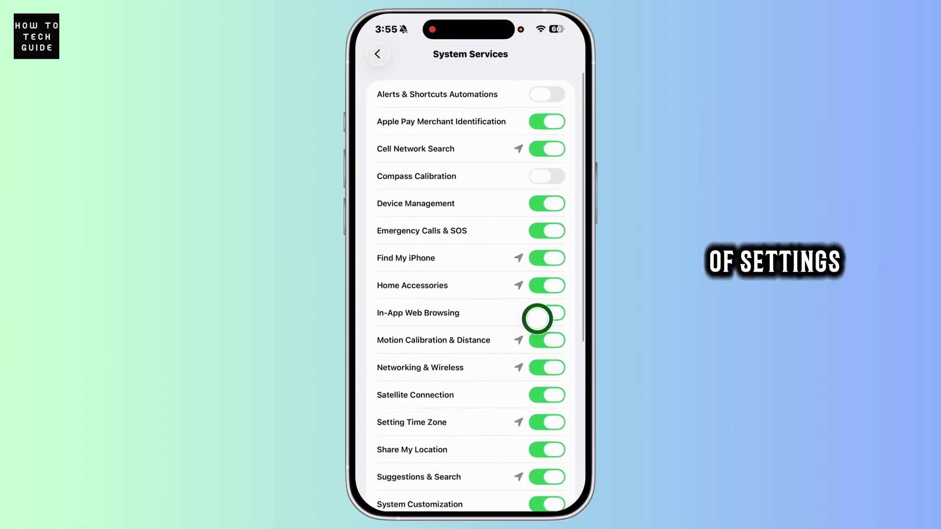
pyautogui.click(537, 318)
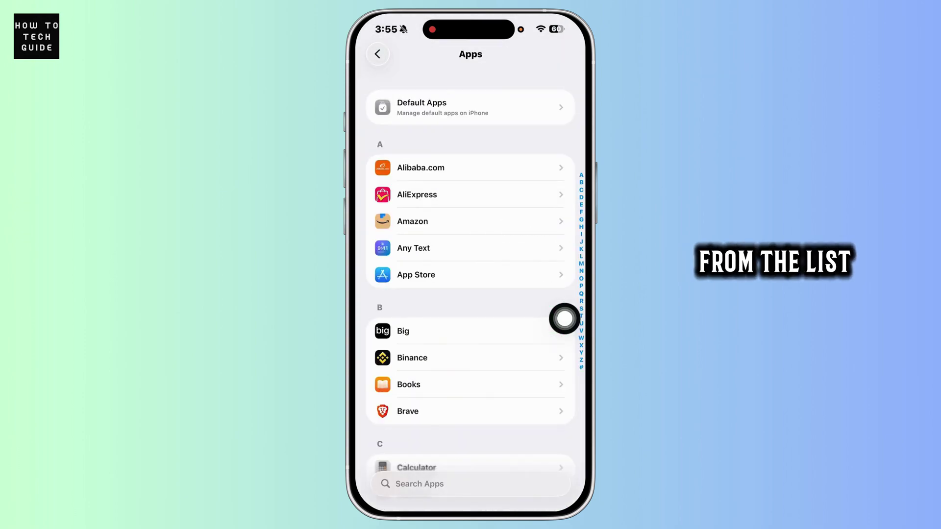
pyautogui.click(521, 485)
pyautogui.write('Mail')
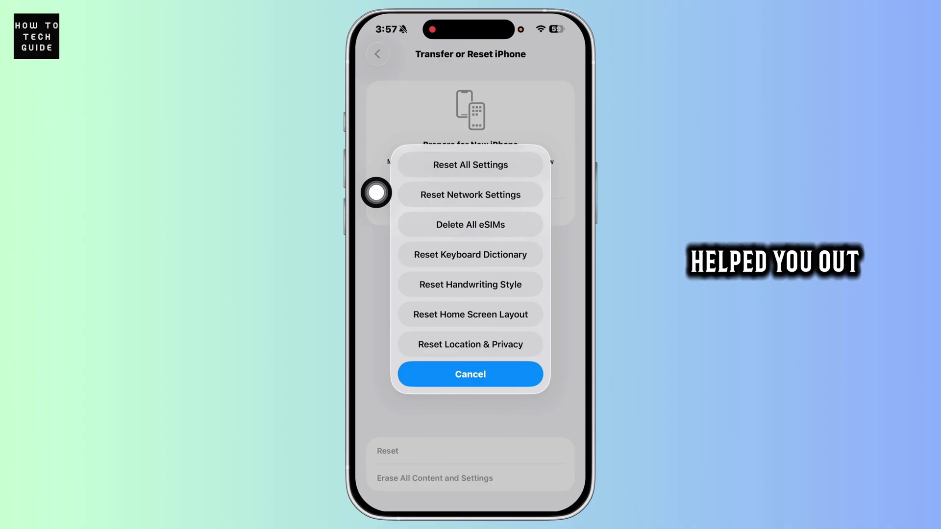
# Show the Reset action sheet listing Reset All Settings and the other reset choices
pyautogui.click(375, 193)
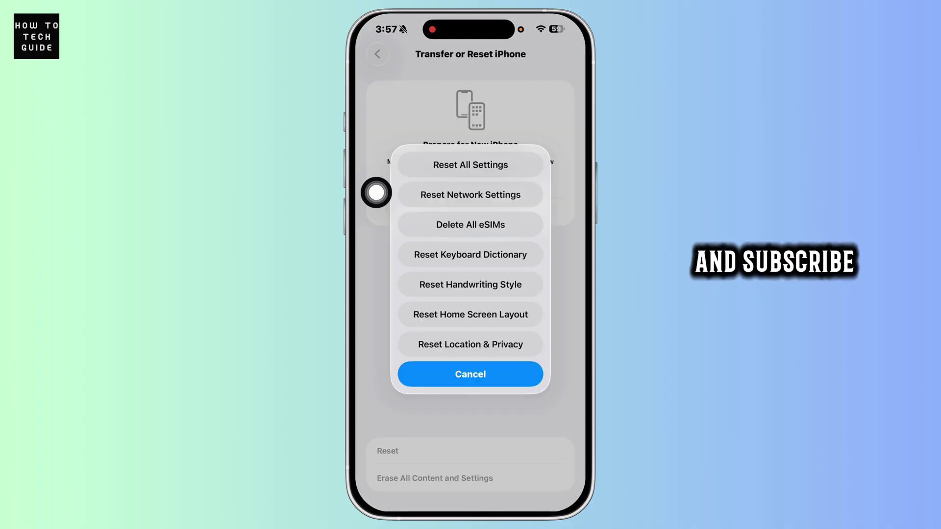